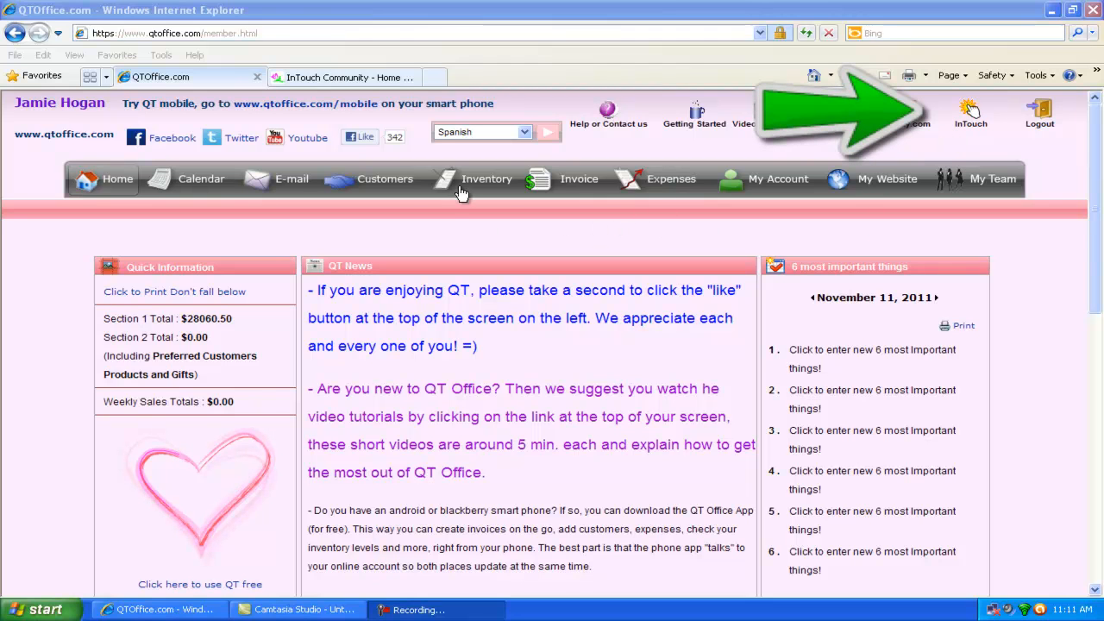
# Switch to the Mary Kay InTouch site and open the myCustomers customer list from its business tools
pyautogui.click(377, 82)
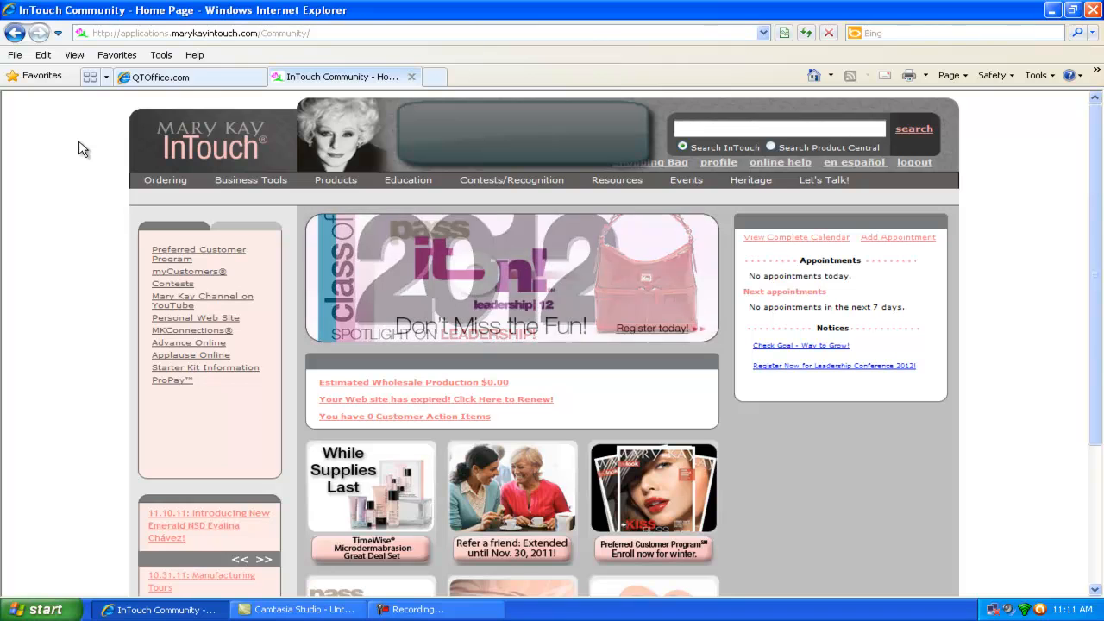
pyautogui.moveTo(242, 186)
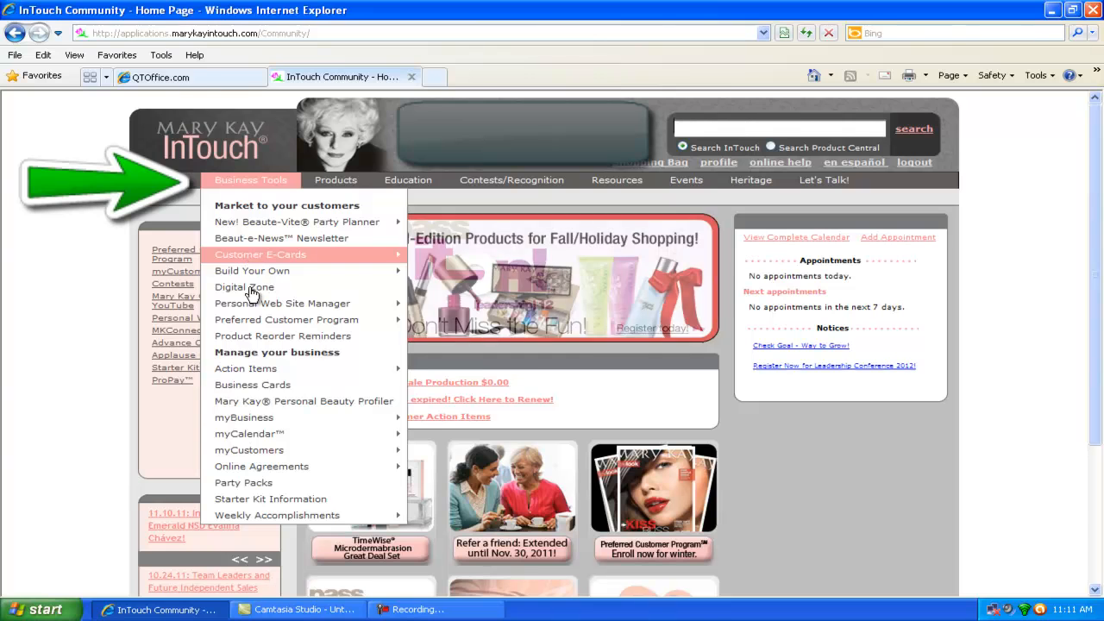
pyautogui.moveTo(283, 440)
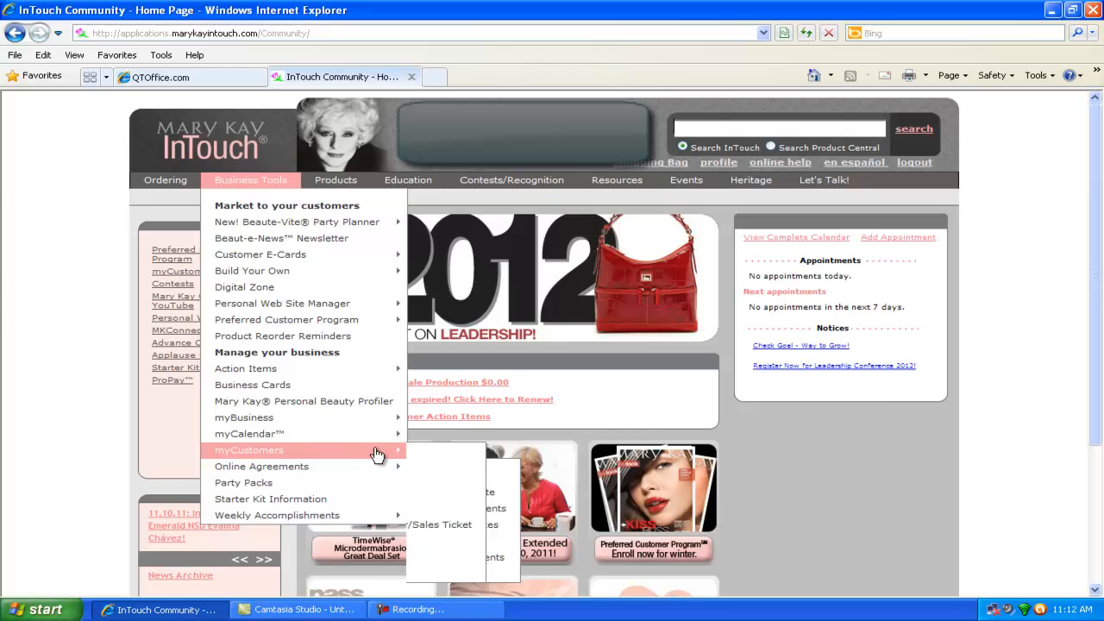
pyautogui.click(466, 459)
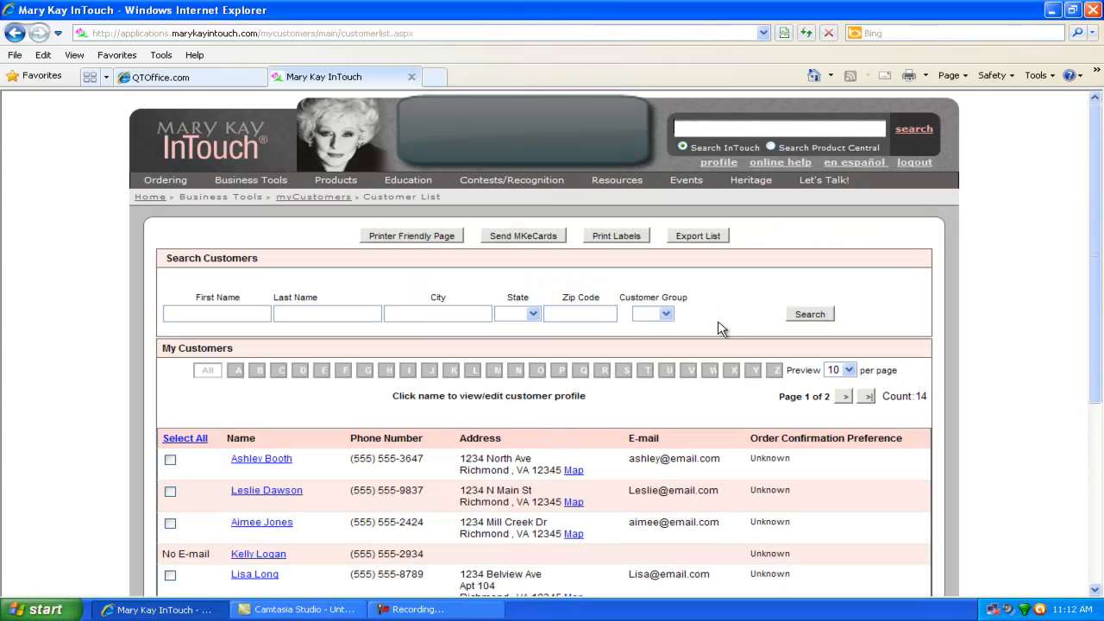
# Open the export page for the customer list and review the customers marked for export
pyautogui.moveTo(1094, 197); pyautogui.dragTo(1093, 238)
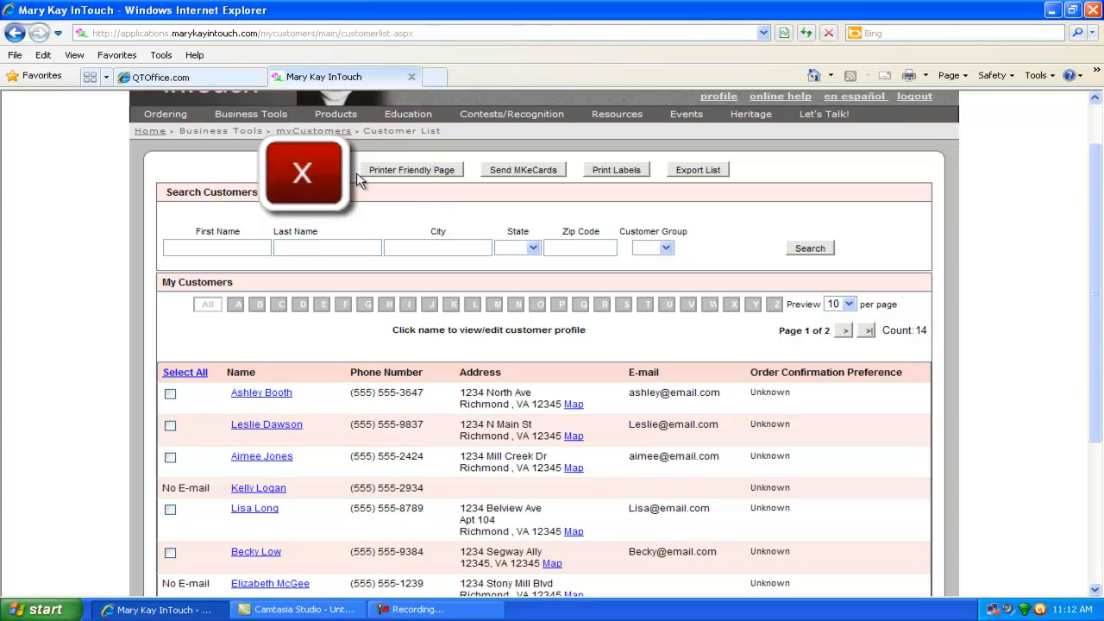
pyautogui.click(696, 170)
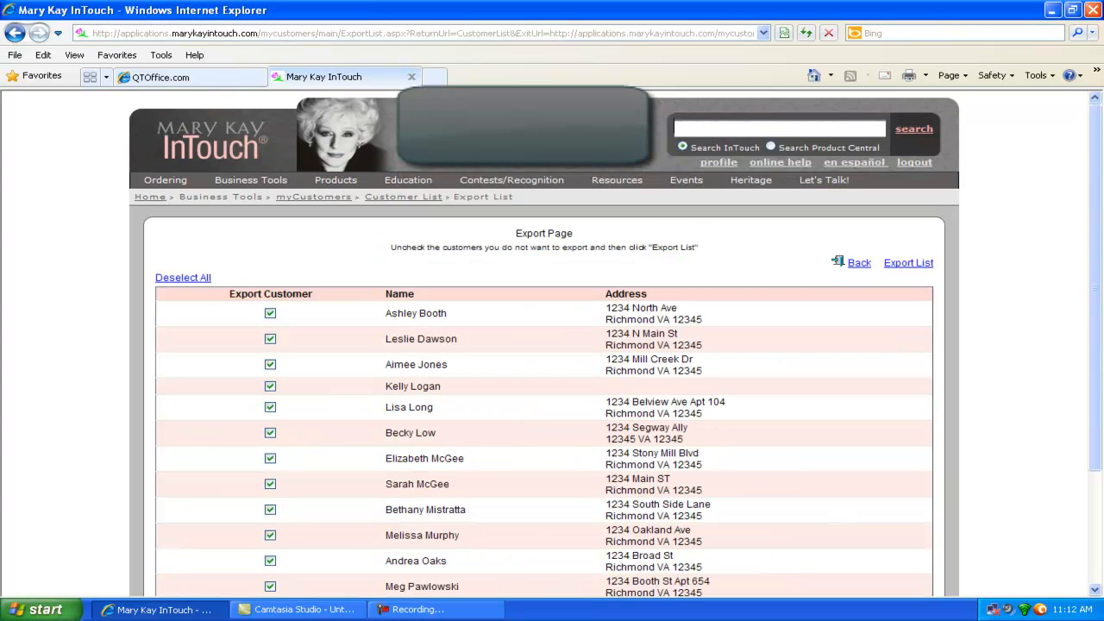
pyautogui.moveTo(1098, 214); pyautogui.dragTo(1098, 242)
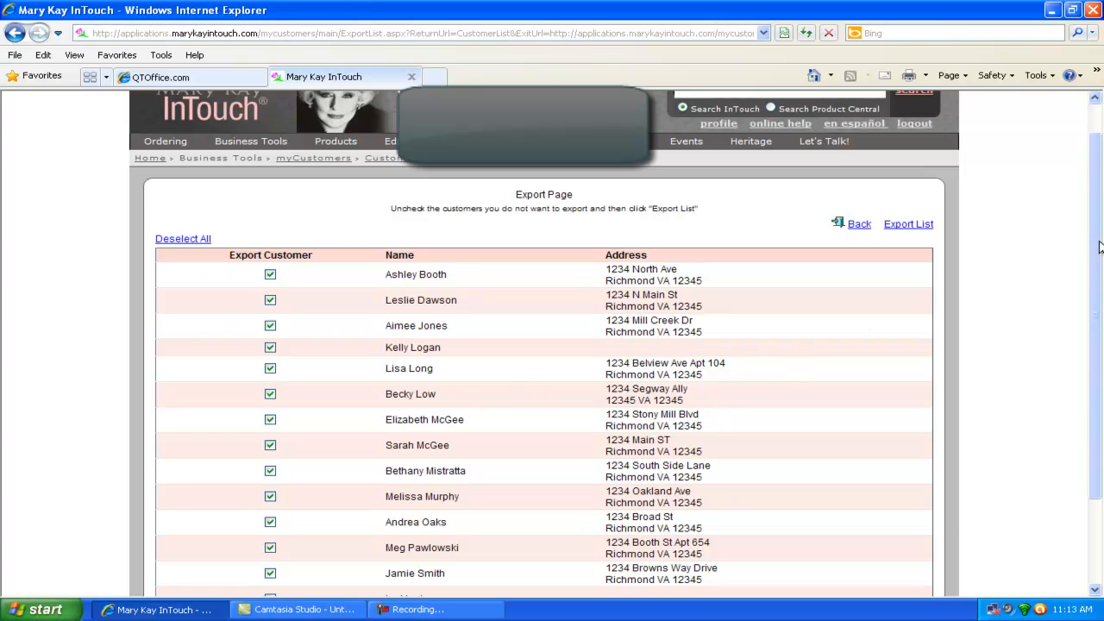
pyautogui.scroll(-1, 1092, 338)
pyautogui.moveTo(1094, 339)
pyautogui.mouseDown()
pyautogui.moveTo(1093, 409)
pyautogui.moveTo(1093, 347)
pyautogui.mouseUp()
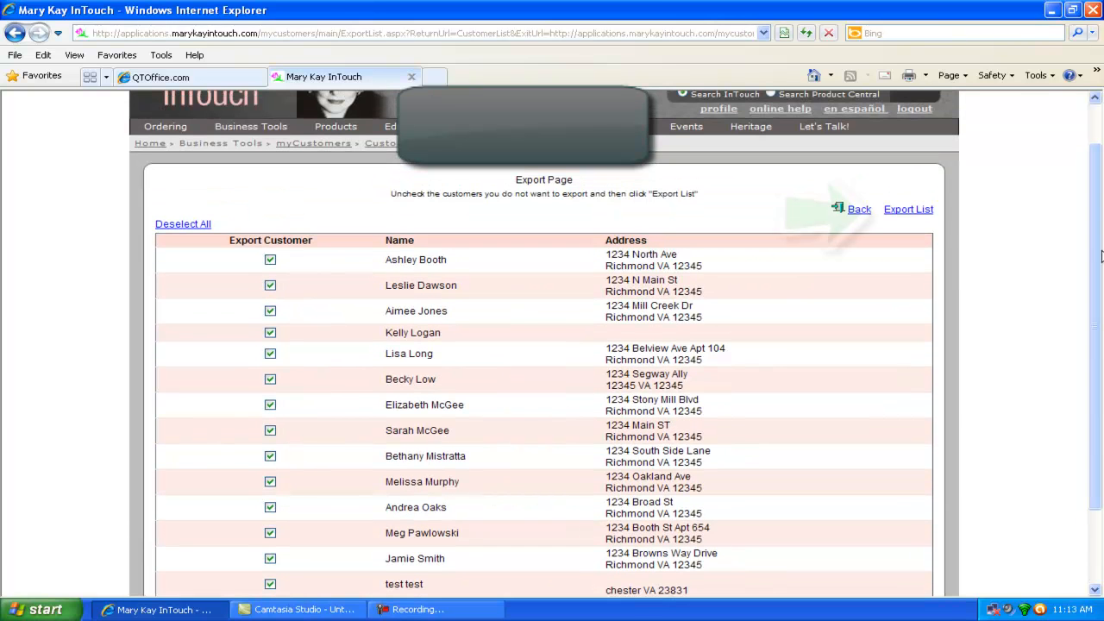
# Export the marked customers, save the .csv file as Customers on the Desktop, and check for it there
pyautogui.click(906, 212)
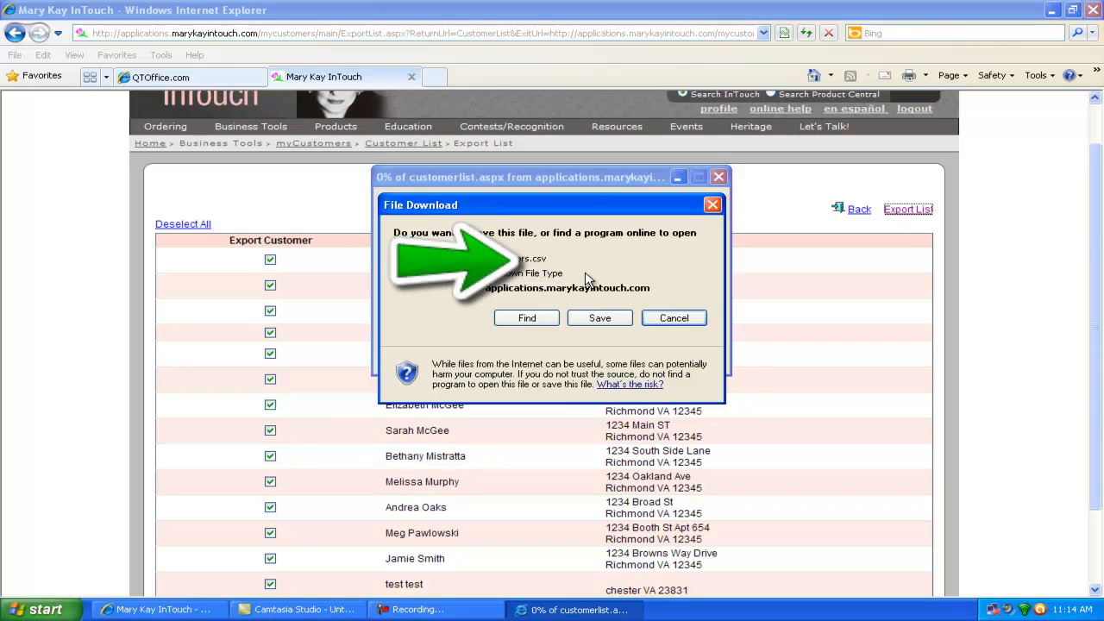
pyautogui.click(600, 320)
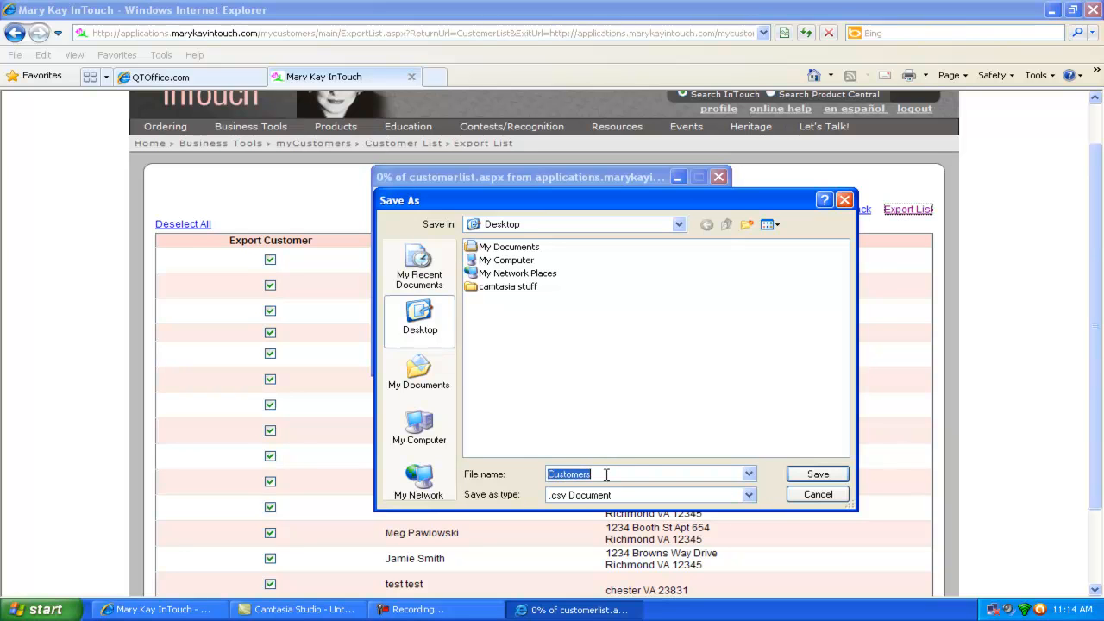
pyautogui.click(818, 476)
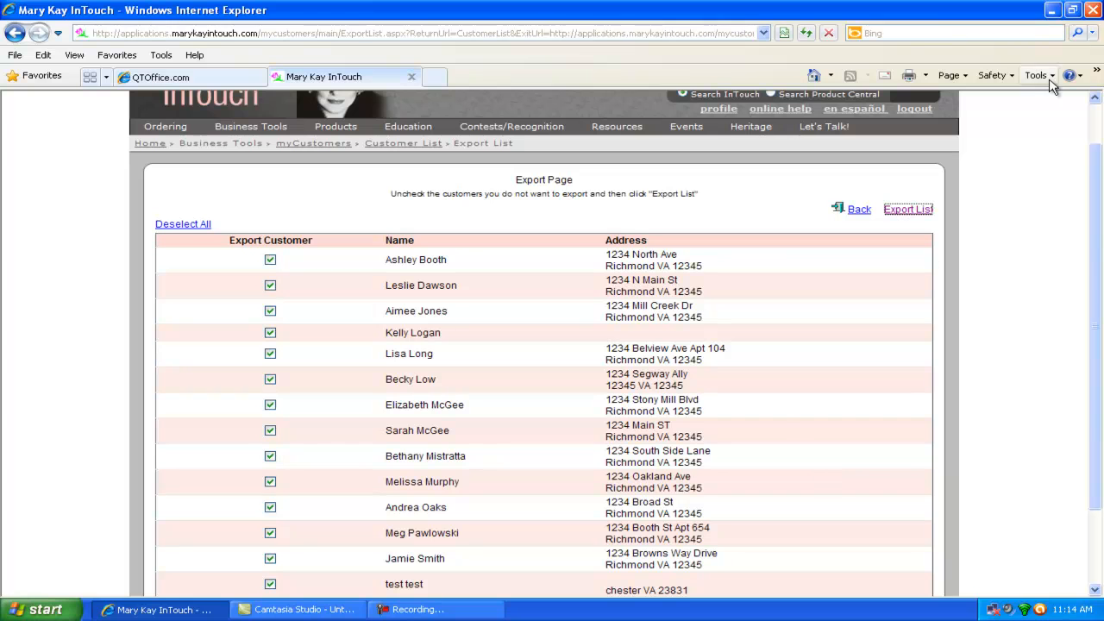
pyautogui.click(1052, 9)
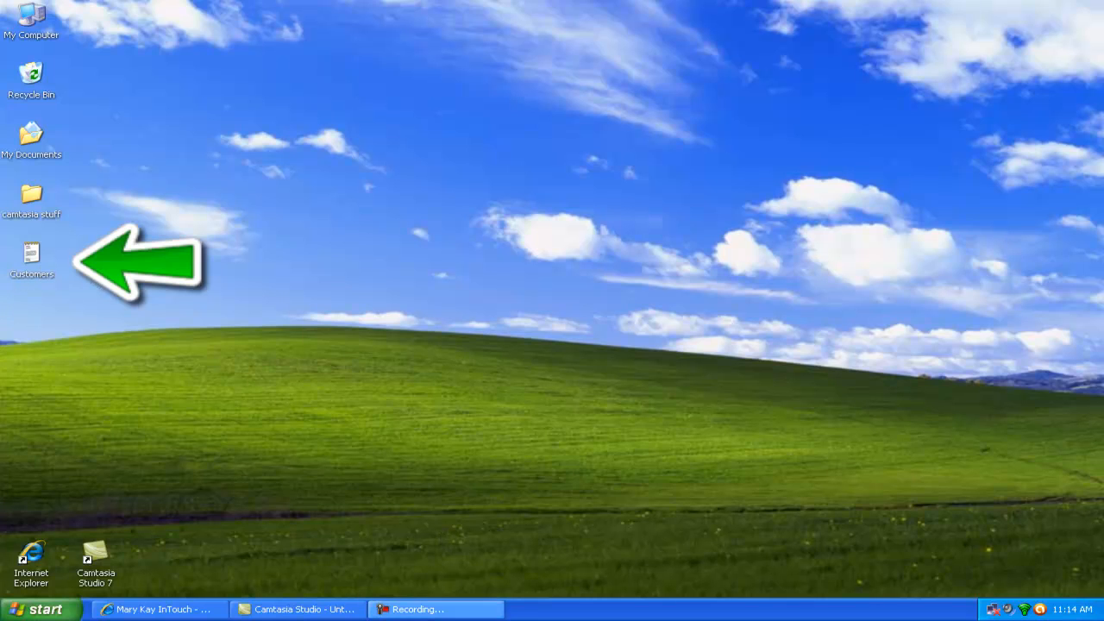
pyautogui.click(155, 609)
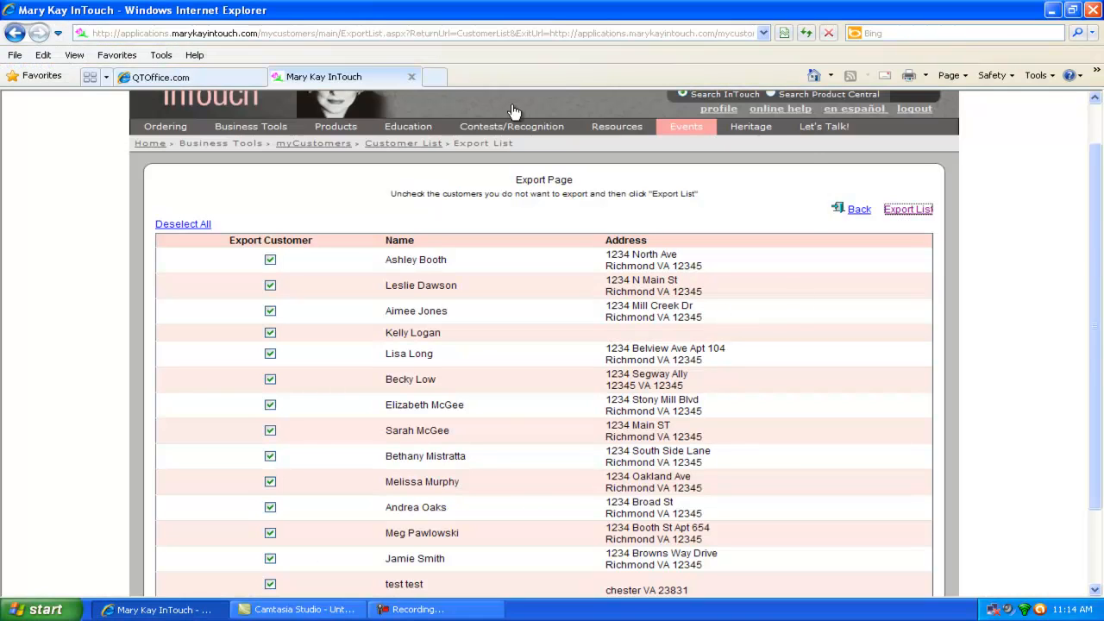
# Switch back to the QTOffice site and open the customer import form
pyautogui.click(229, 77)
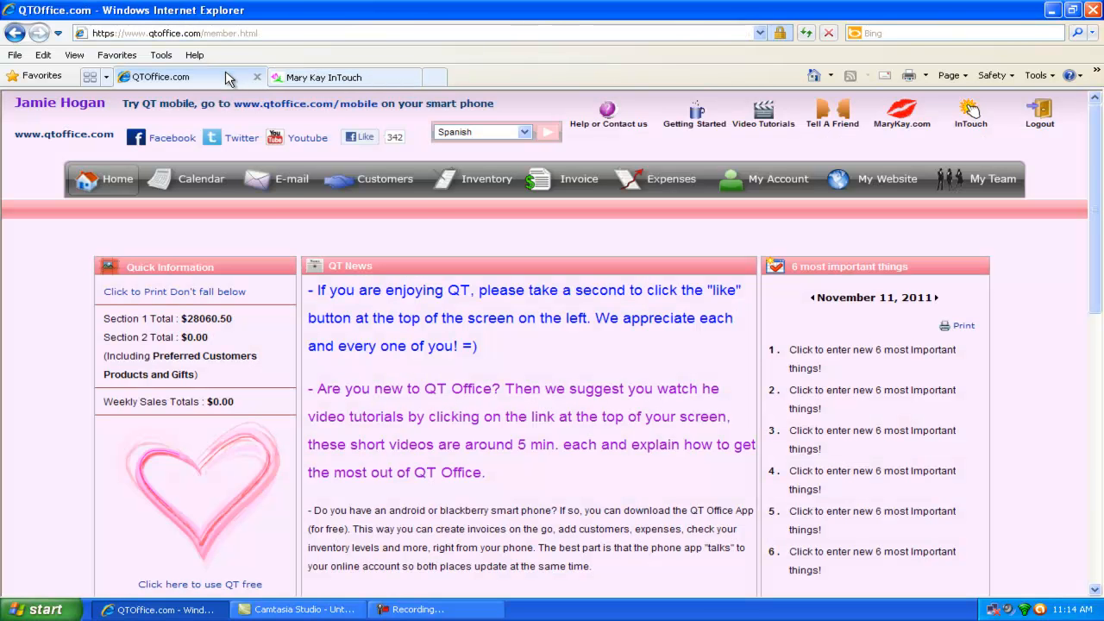
pyautogui.click(366, 188)
pyautogui.click(364, 183)
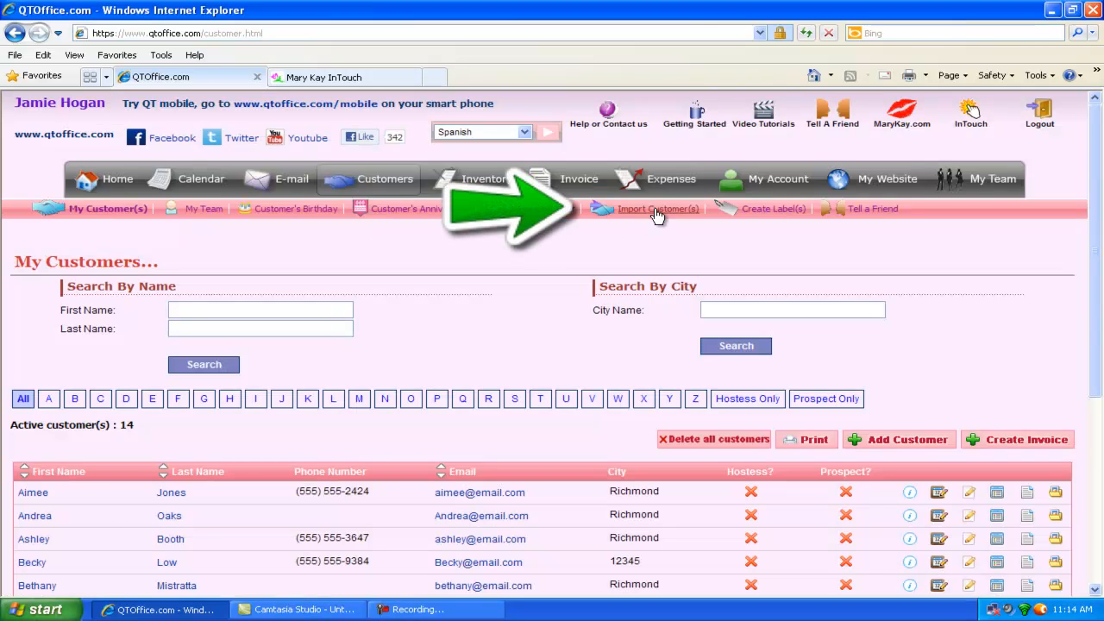
pyautogui.click(656, 210)
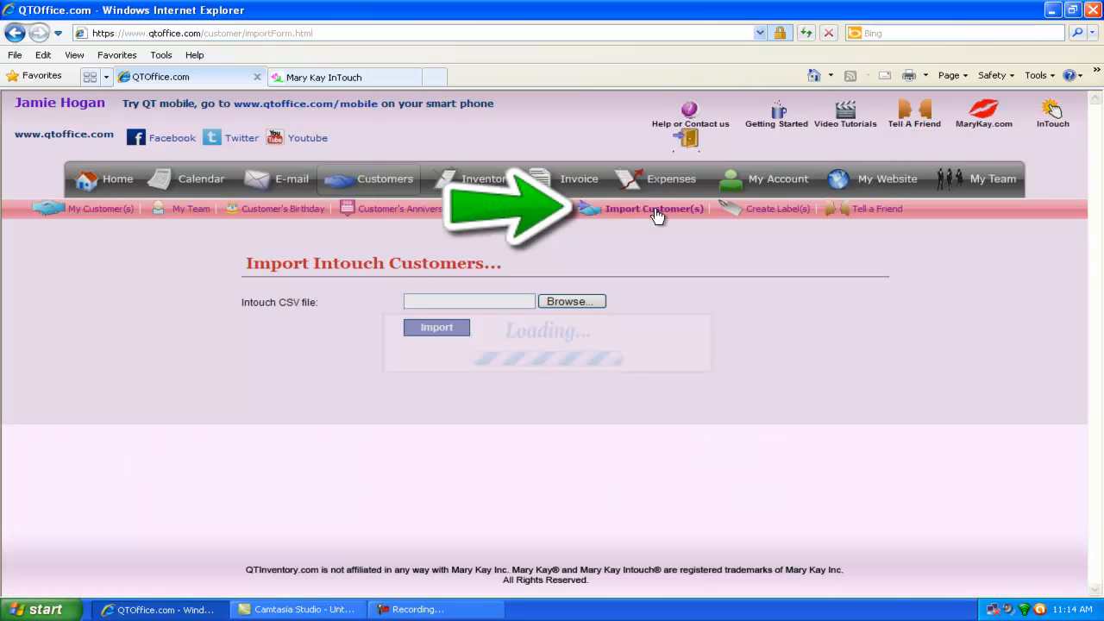
# Choose the Customers file from the Desktop as the Intouch CSV file and import it
pyautogui.click(567, 304)
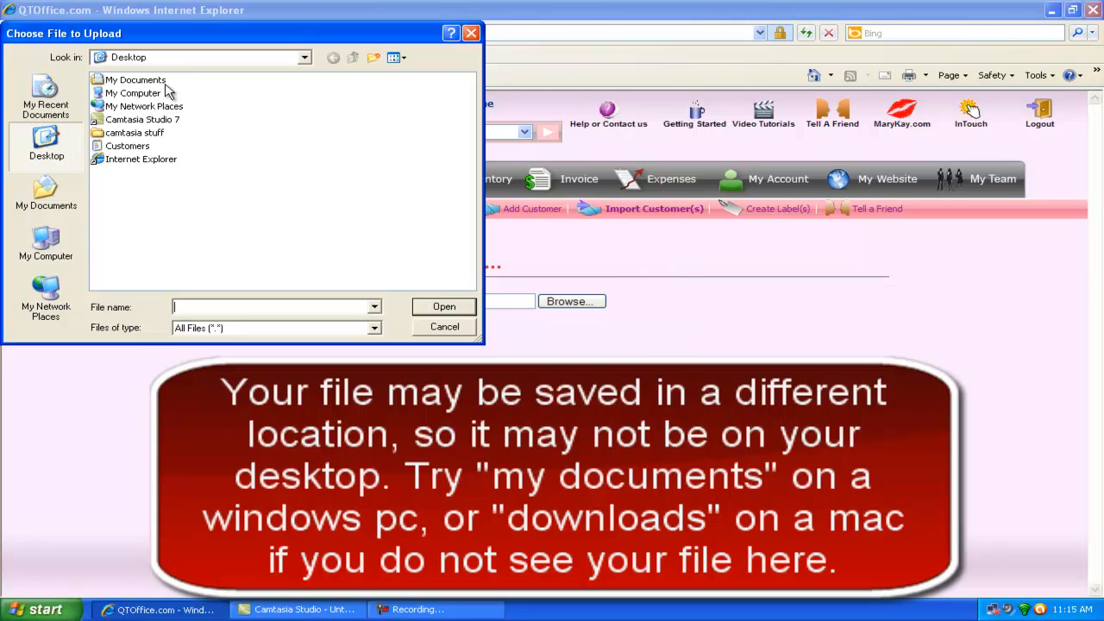
pyautogui.click(128, 149)
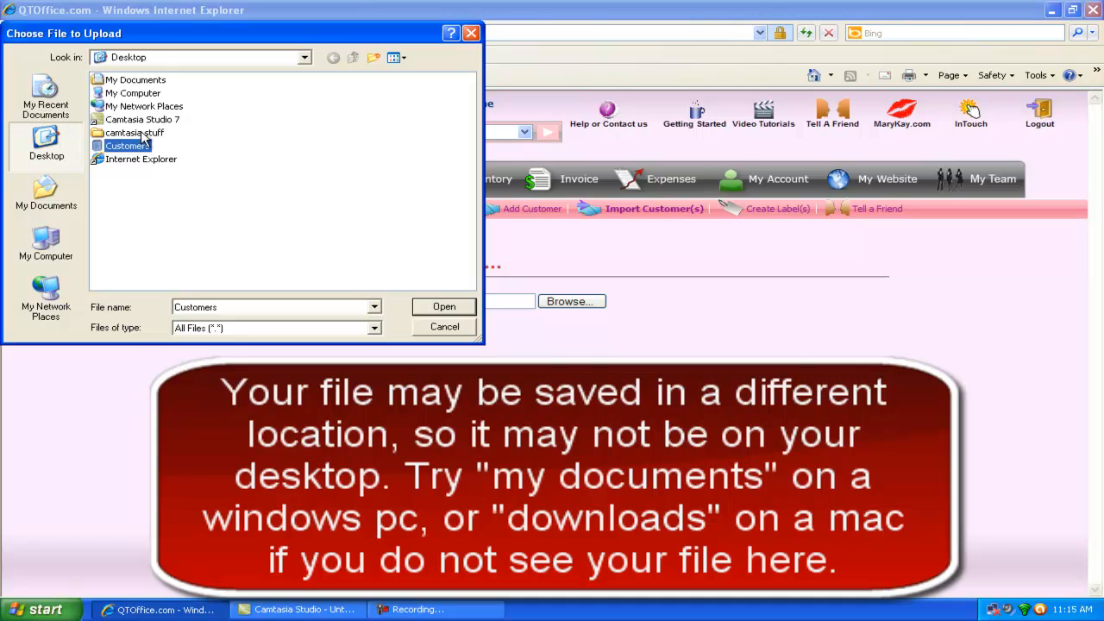
pyautogui.click(441, 310)
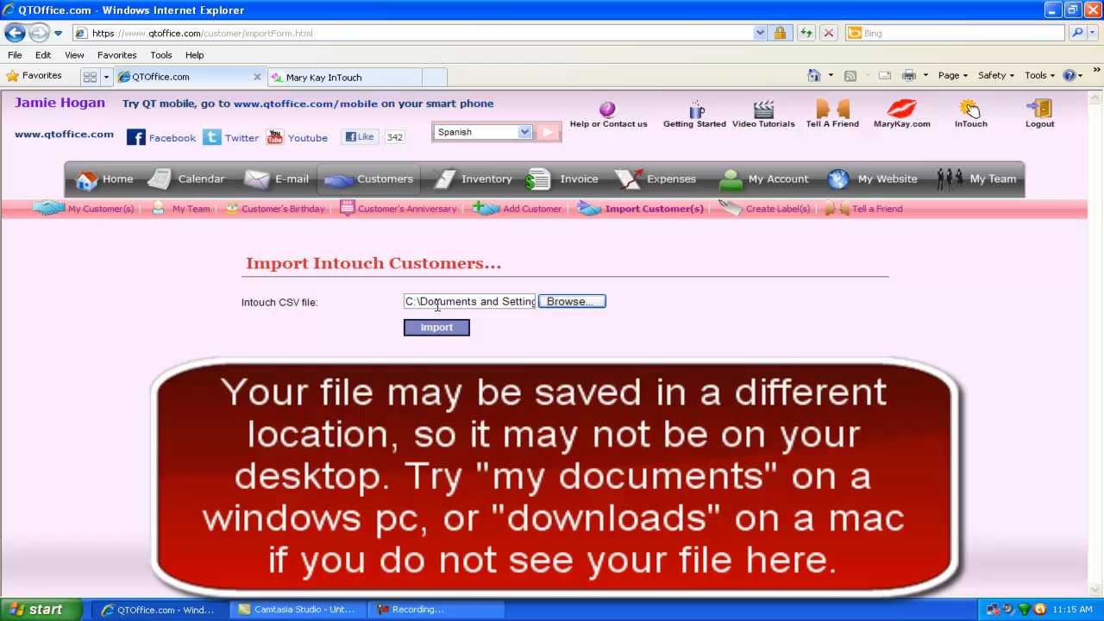
pyautogui.moveTo(409, 299); pyautogui.dragTo(665, 330)
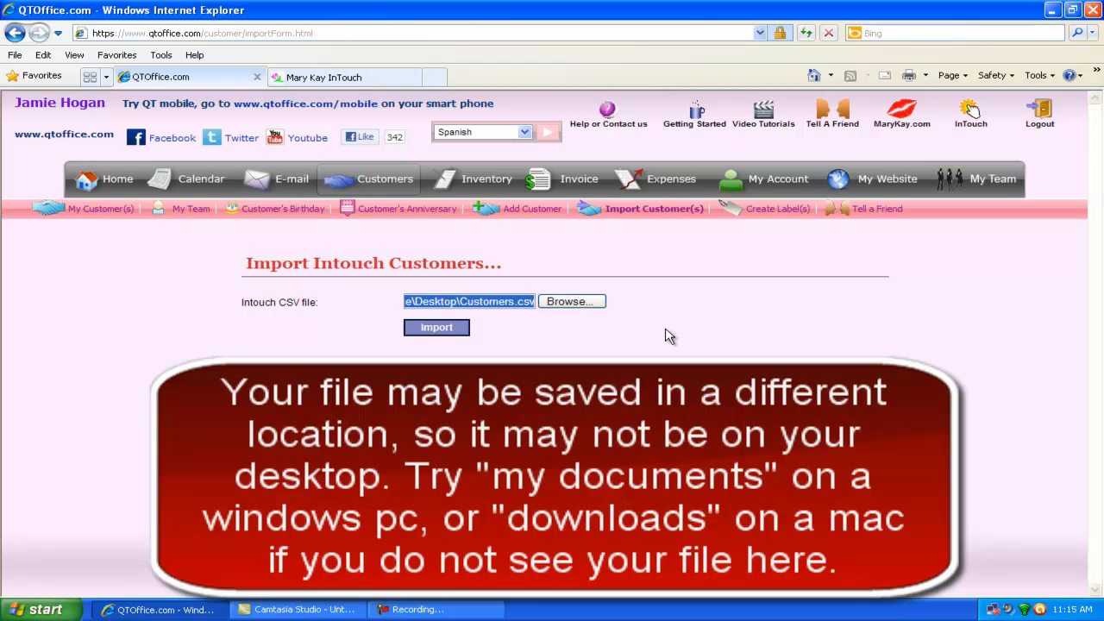
pyautogui.click(577, 356)
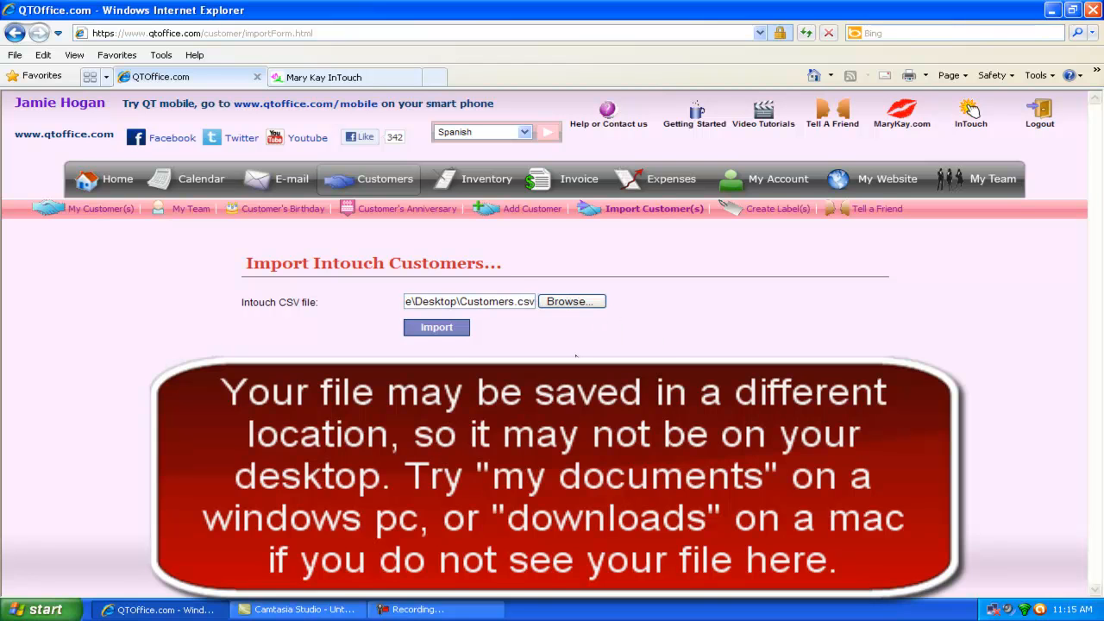
pyautogui.click(431, 332)
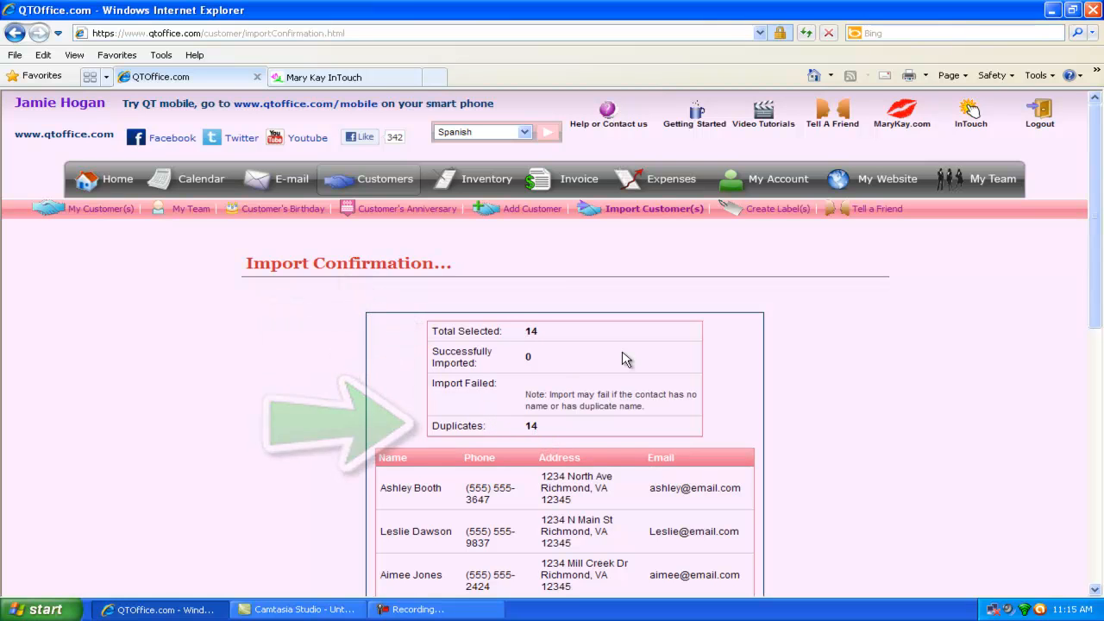
# Examine the import confirmation's successfully imported and duplicates figures and its note on failed imports
pyautogui.doubleClick(536, 356)
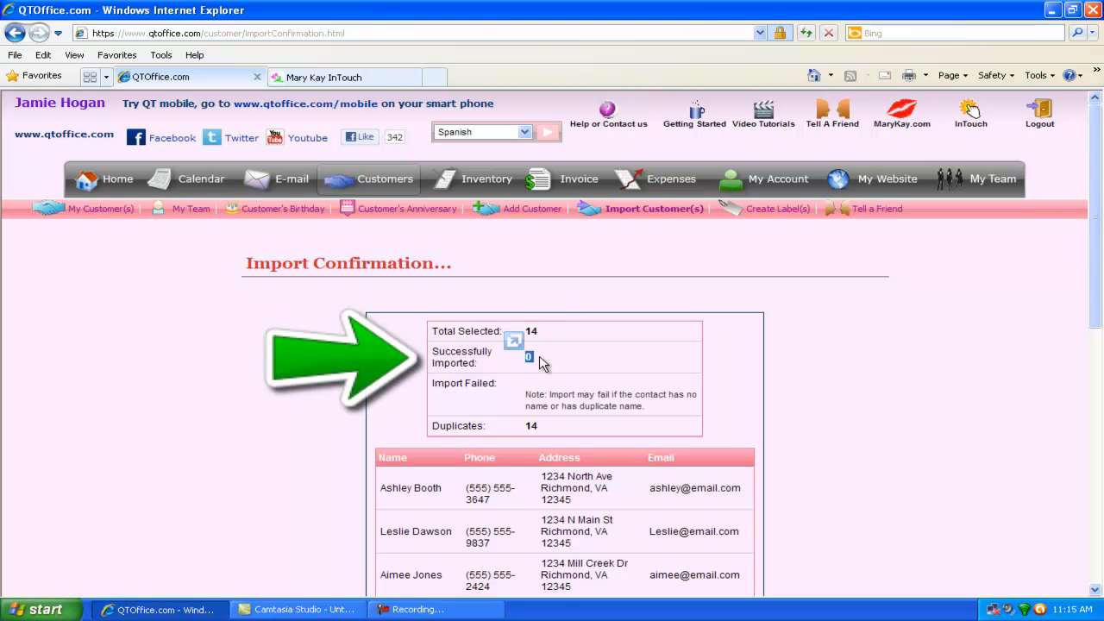
pyautogui.click(542, 362)
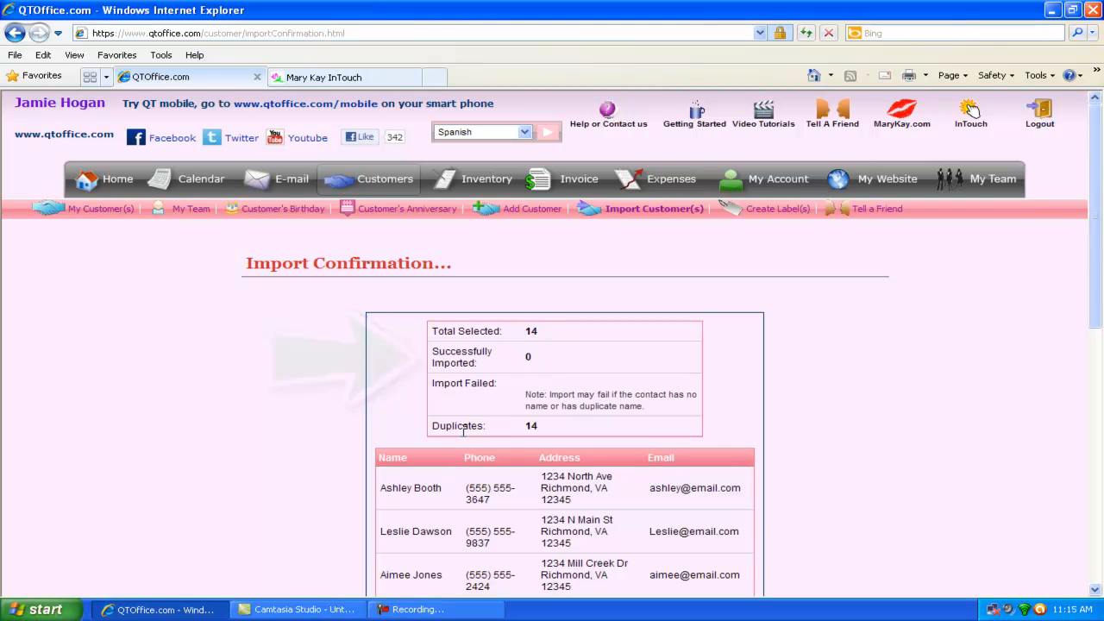
pyautogui.moveTo(465, 429); pyautogui.dragTo(502, 437)
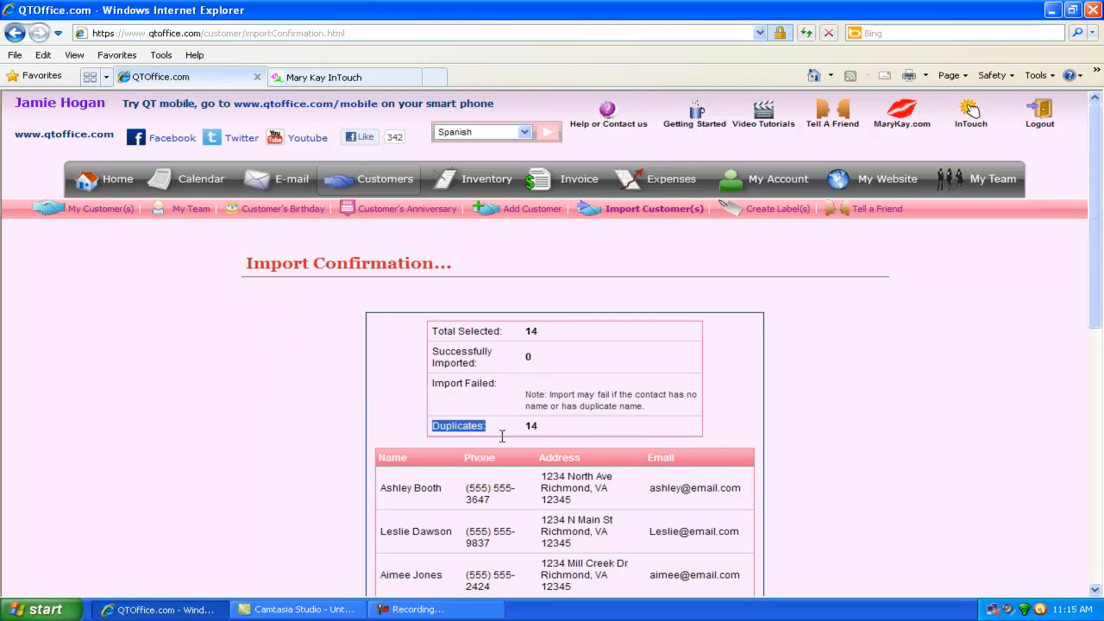
pyautogui.click(560, 433)
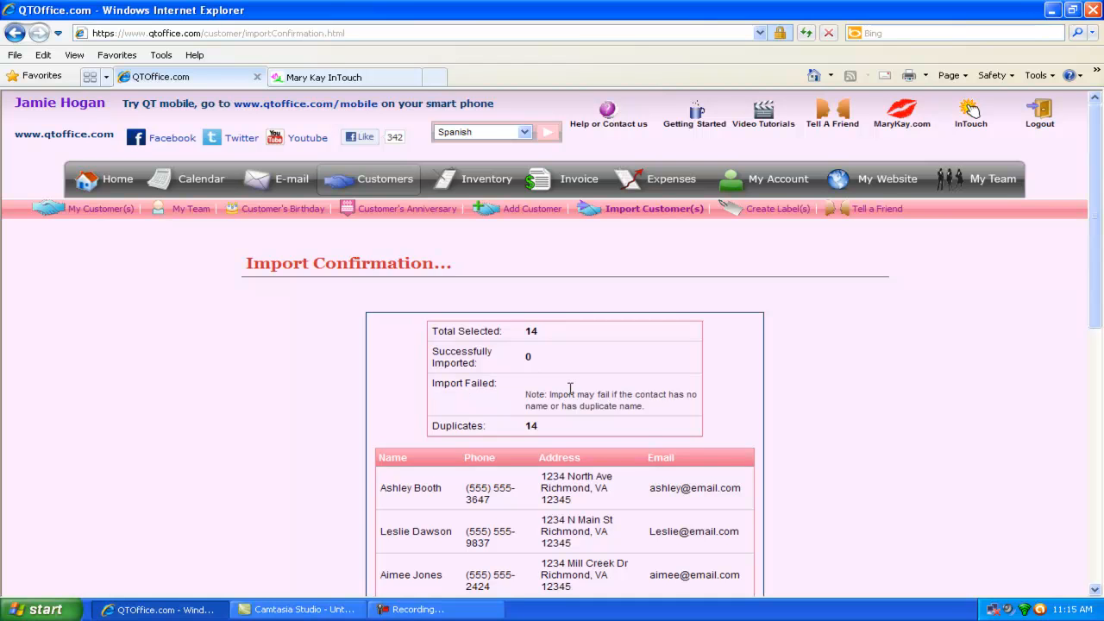
pyautogui.moveTo(653, 412); pyautogui.dragTo(515, 390)
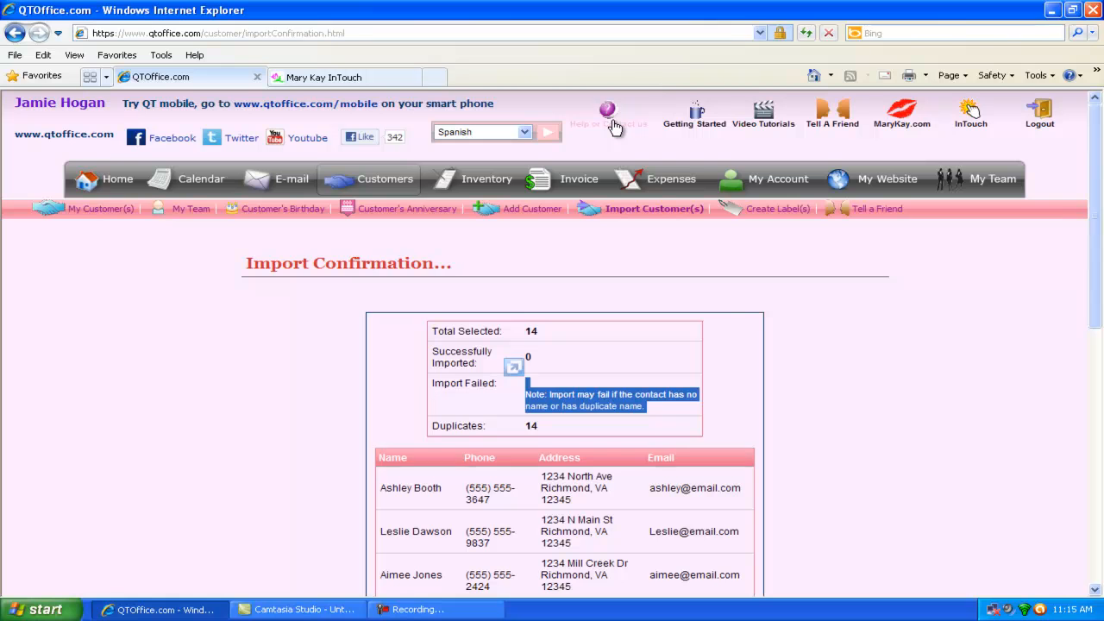
pyautogui.click(835, 349)
# Return to the My Customers list and look through the customer entries
pyautogui.moveTo(1100, 285)
pyautogui.mouseDown()
pyautogui.moveTo(1101, 545)
pyautogui.moveTo(1103, 282)
pyautogui.mouseUp()
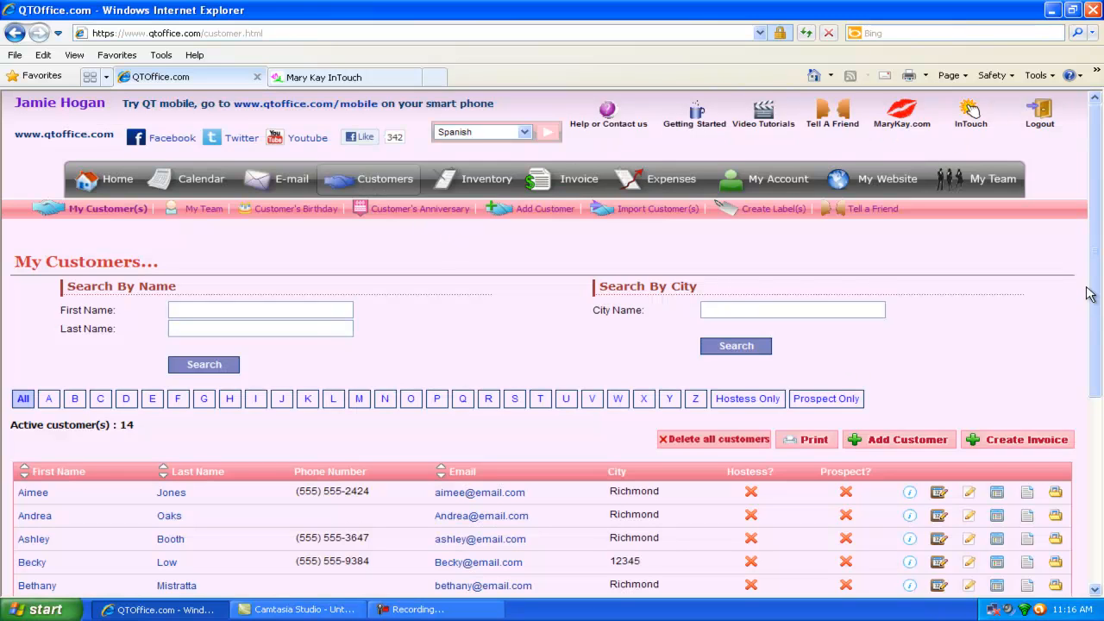
pyautogui.moveTo(1093, 290); pyautogui.dragTo(1097, 242)
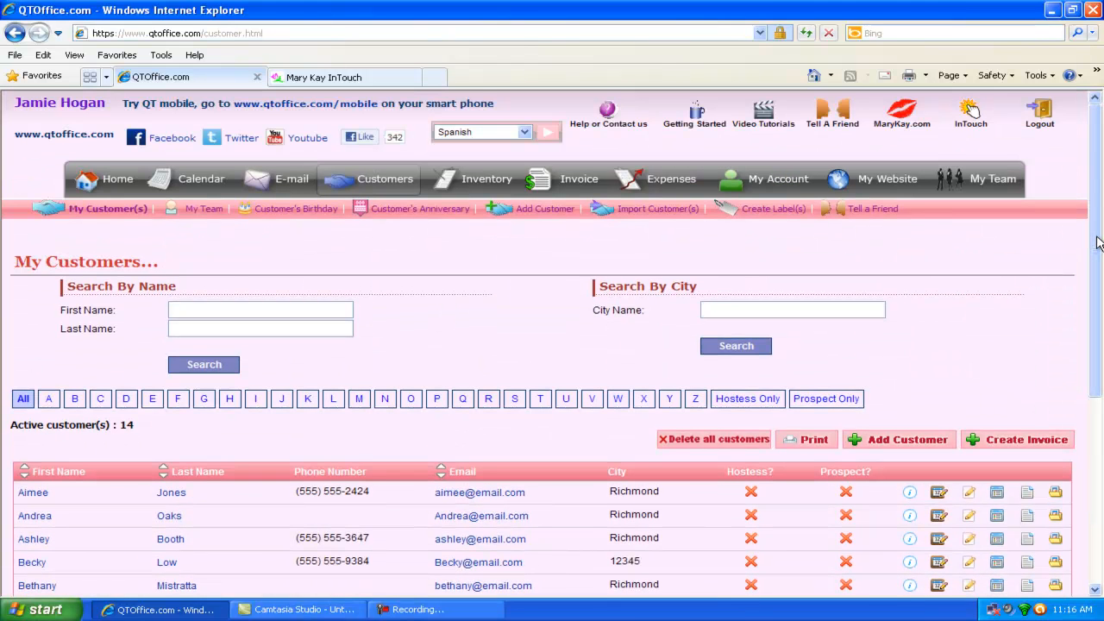